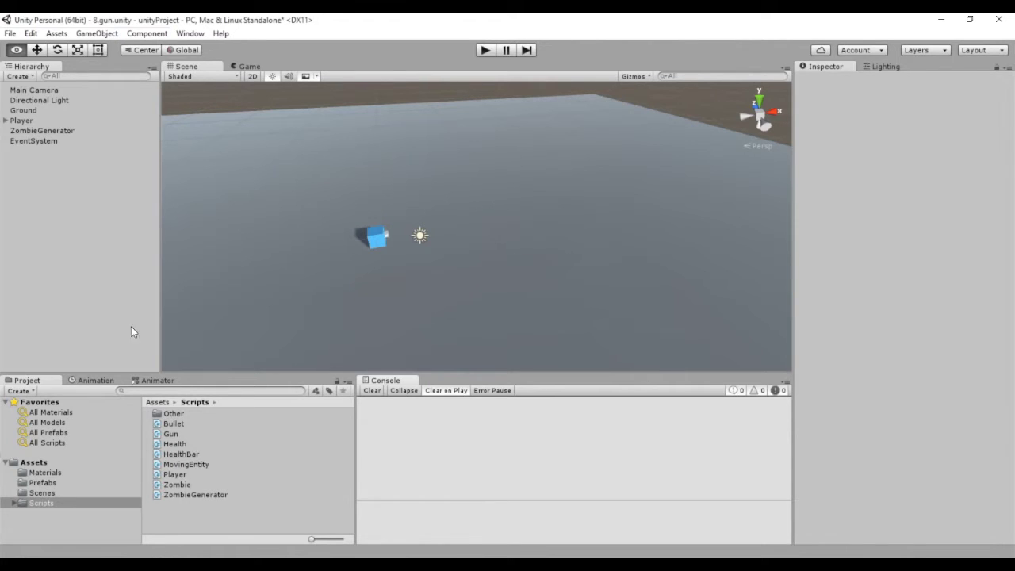
- Select the Zombie prefab in the Prefabs folder and review its Health component events
{"action": "left_click", "coordinate": [38, 485]}
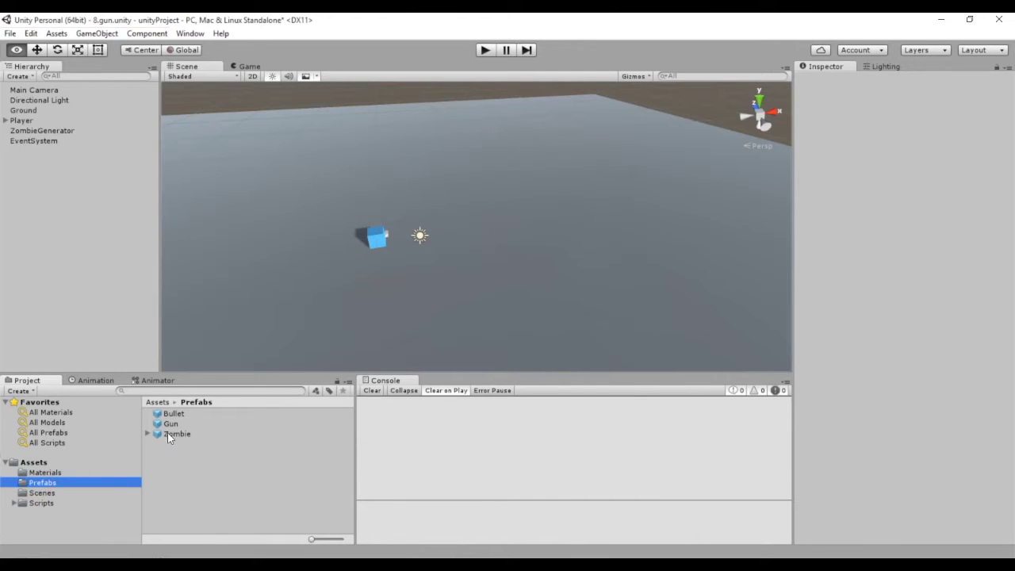
{"action": "left_click", "coordinate": [170, 434]}
{"action": "scroll", "coordinate": [910, 307], "scroll_direction": "down", "scroll_amount": 5}
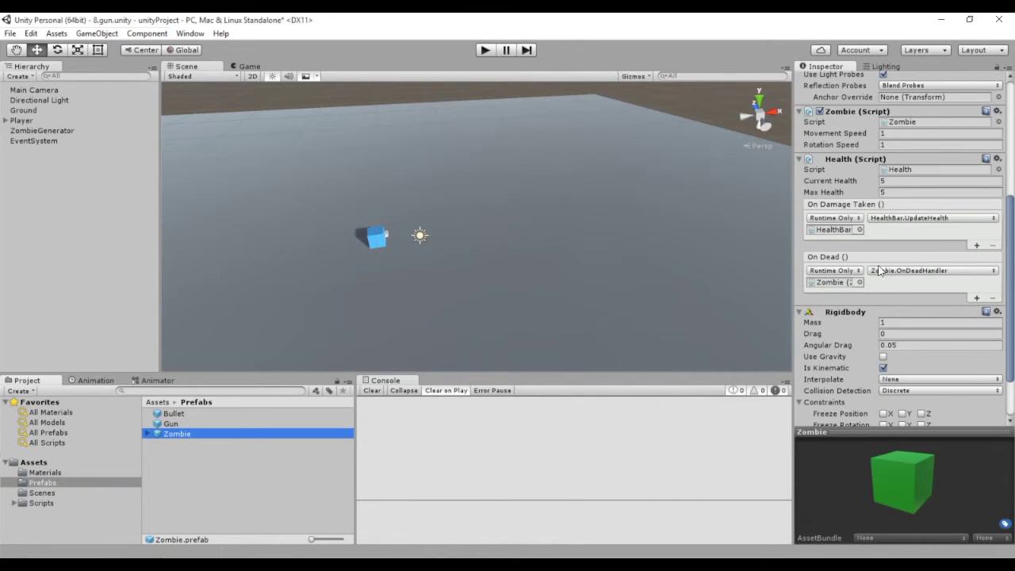
{"action": "scroll", "coordinate": [912, 309], "scroll_direction": "up", "scroll_amount": 3}
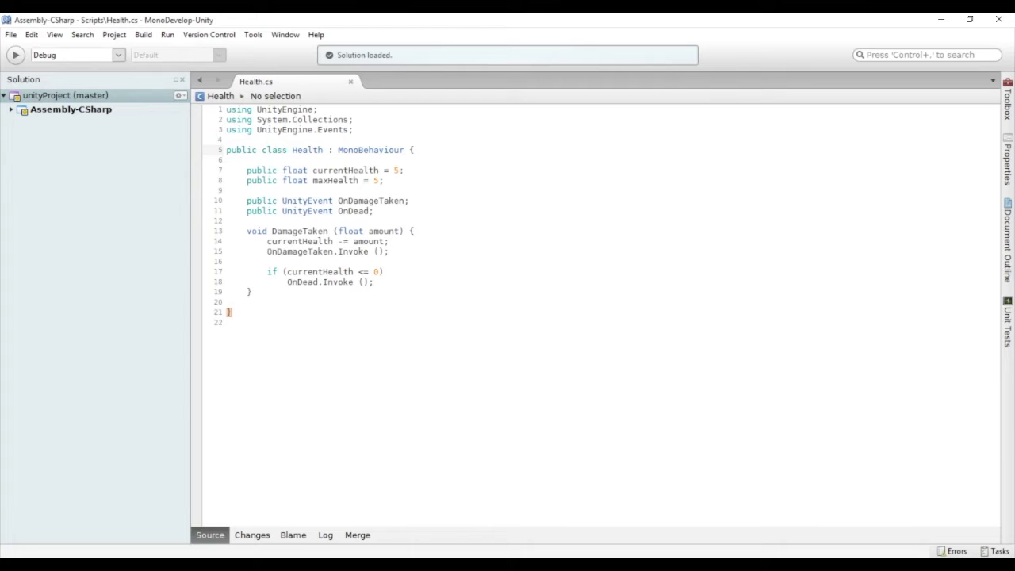
- Below the Health class line, declare 'public delegate void _OnDamaged (GameObject go);'
{"action": "left_click", "coordinate": [411, 151]}
{"action": "key", "text": "Return"}
{"action": "key", "text": "Return"}
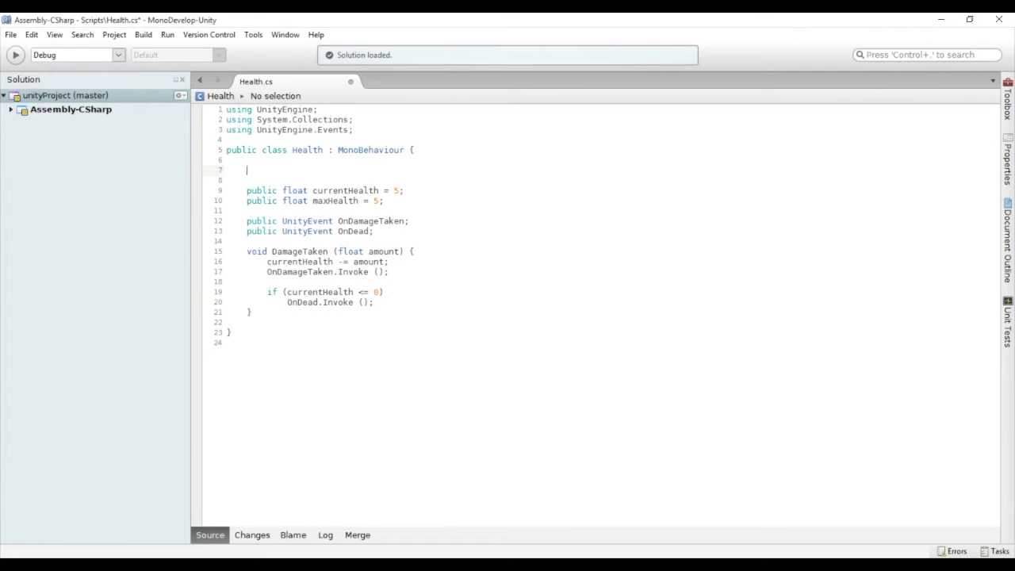
{"action": "type", "text": "publi"}
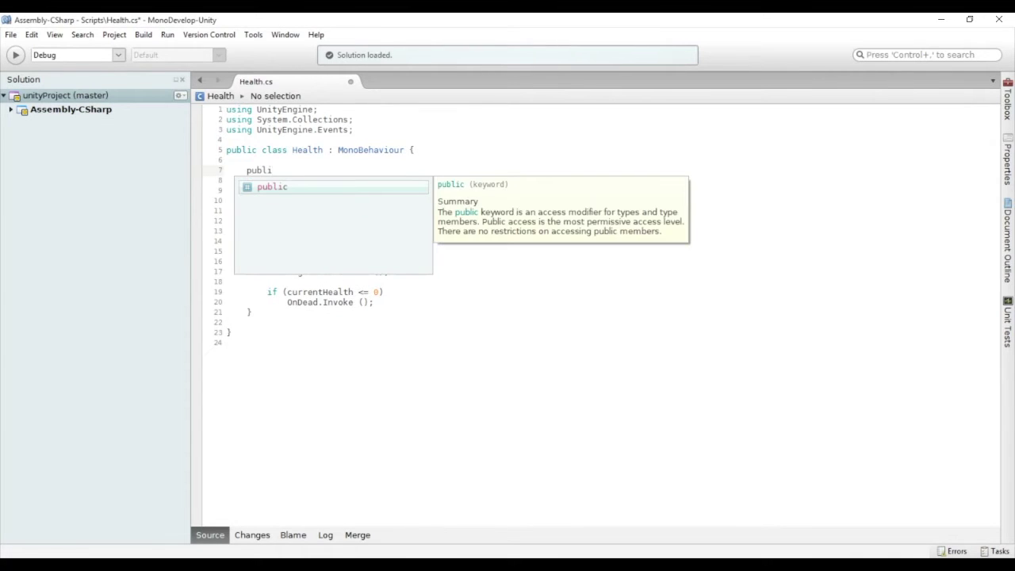
{"action": "type", "text": "c del"}
{"action": "key", "text": "Return"}
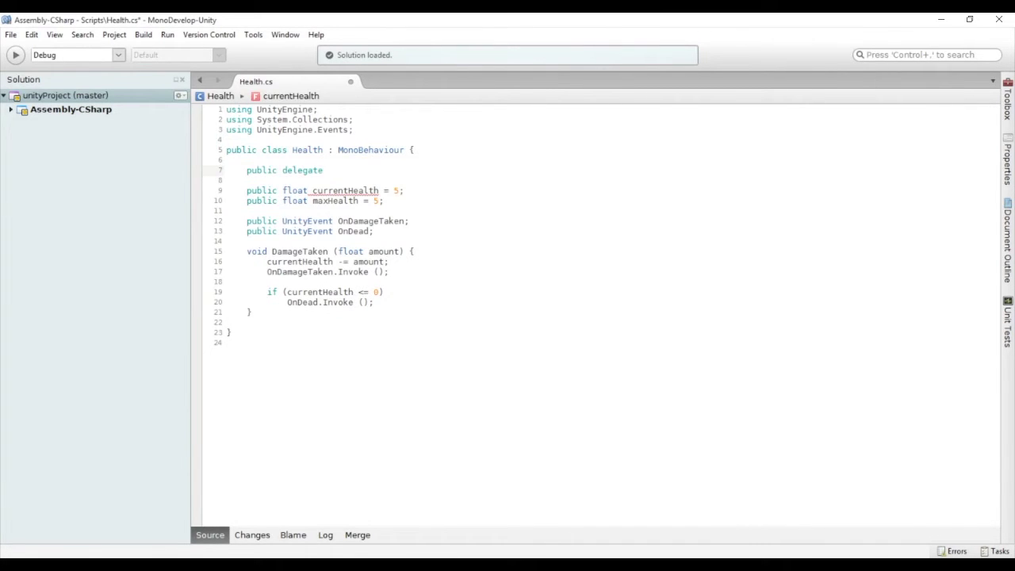
{"action": "type", "text": "void _OnDamaged ("}
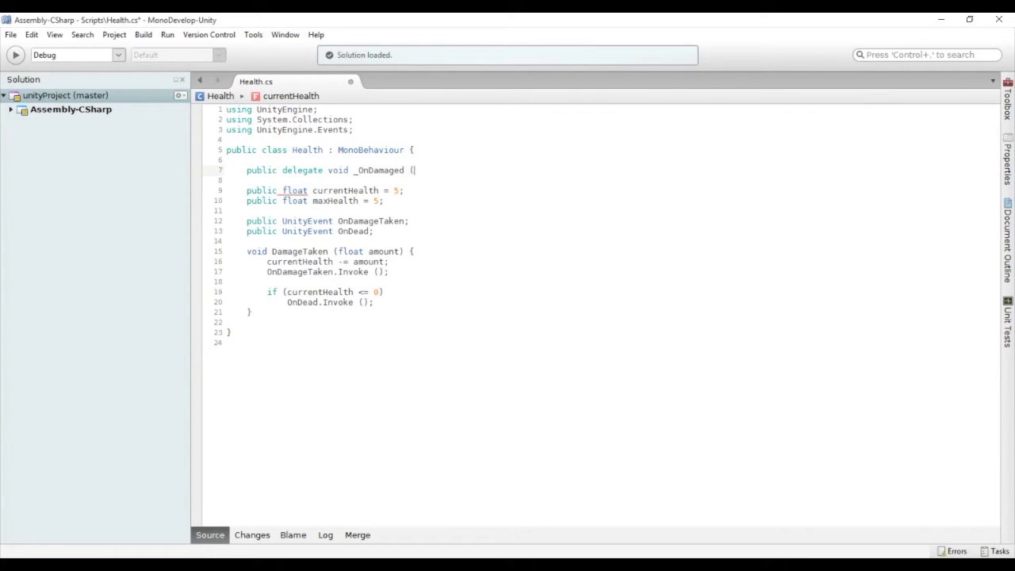
{"action": "type", "text": "GameObjec"}
{"action": "key", "text": "space"}
{"action": "type", "text": "t go);"}
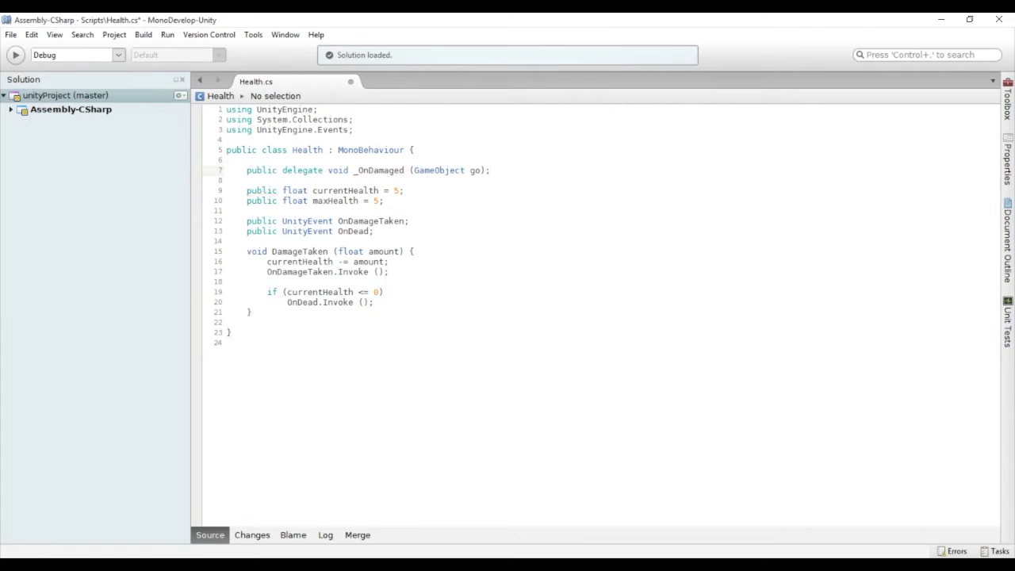
- Add the declaration 'public static event _OnDamaged OnDamaged;' under the delegate
{"action": "key", "text": "Return"}
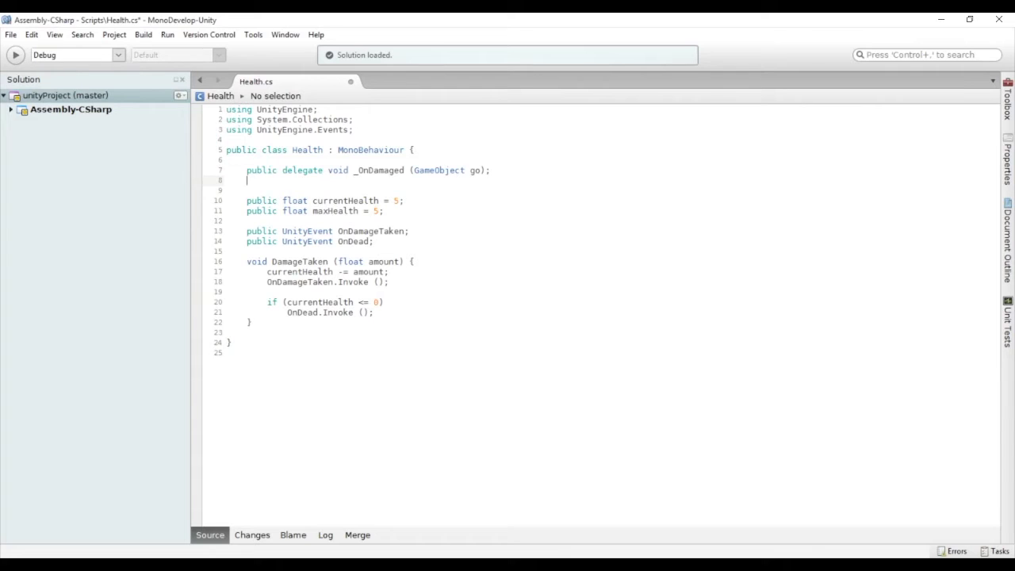
{"action": "type", "text": "public "}
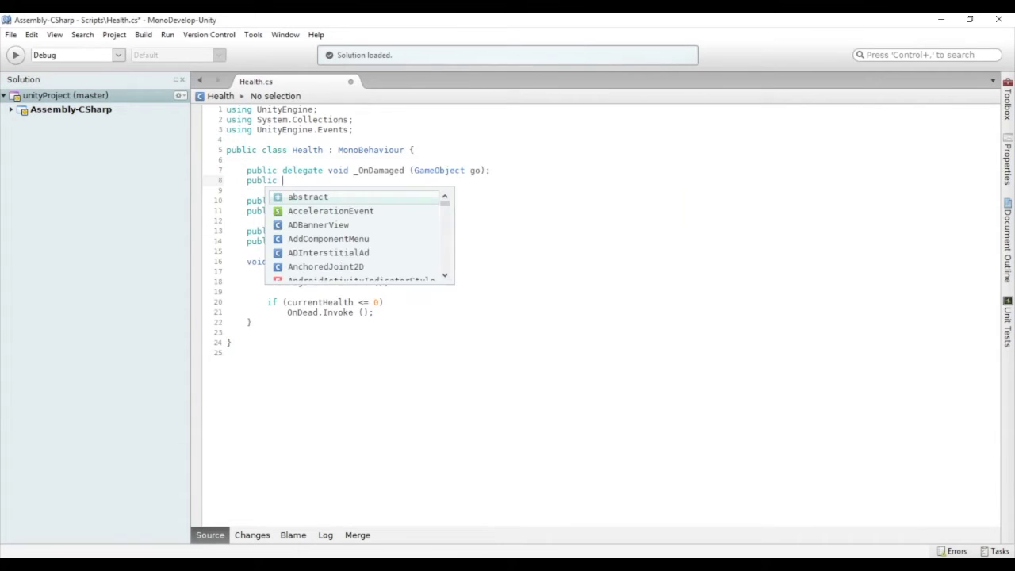
{"action": "type", "text": "static event _"}
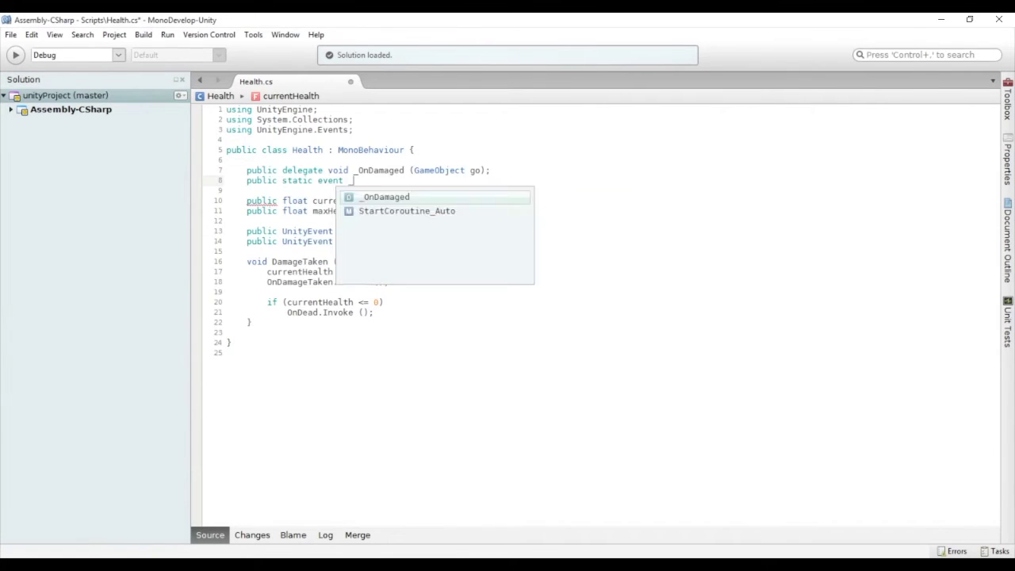
{"action": "key", "text": "Tab"}
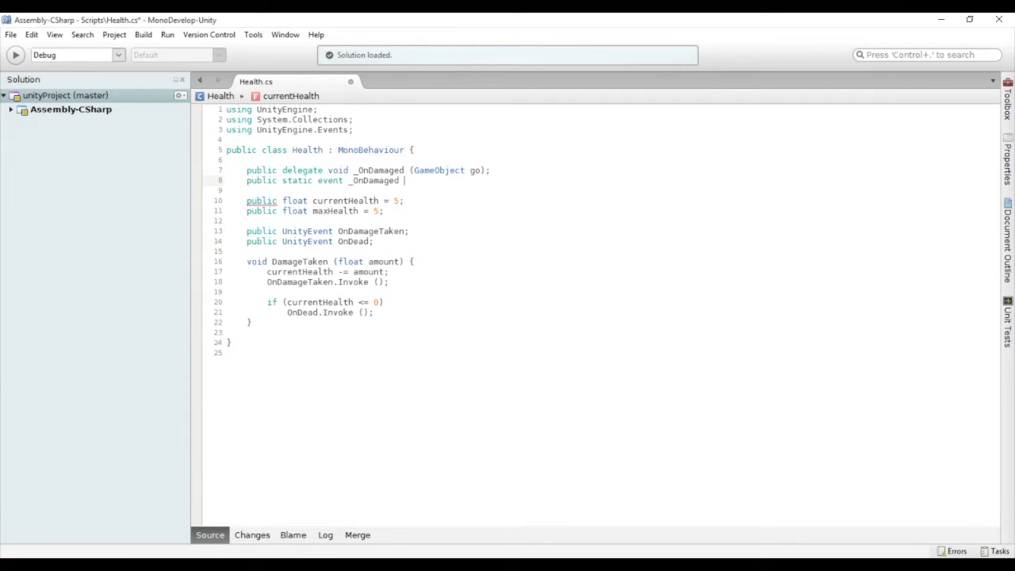
{"action": "type", "text": "OnDamaged;"}
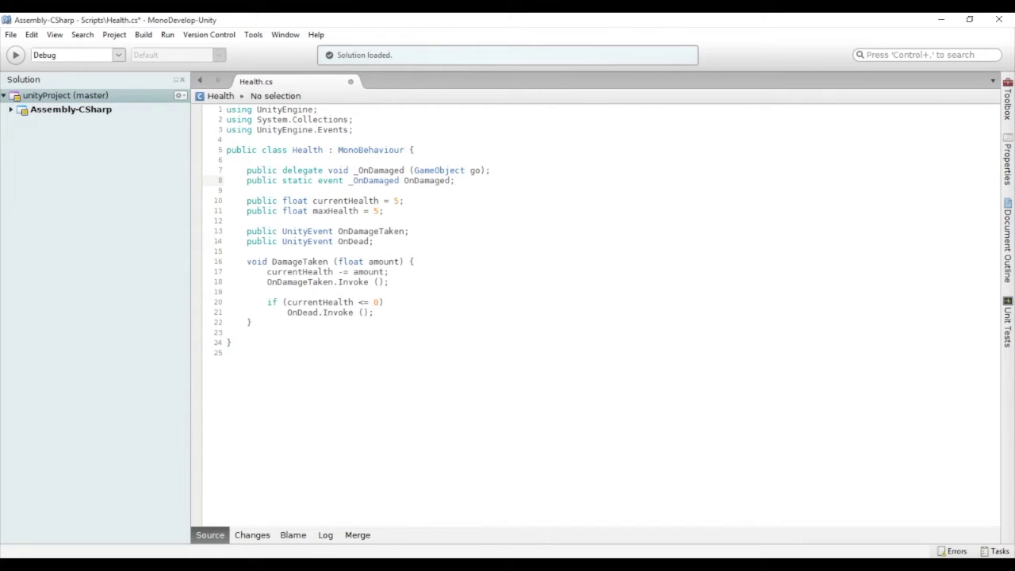
{"action": "left_click", "coordinate": [370, 292]}
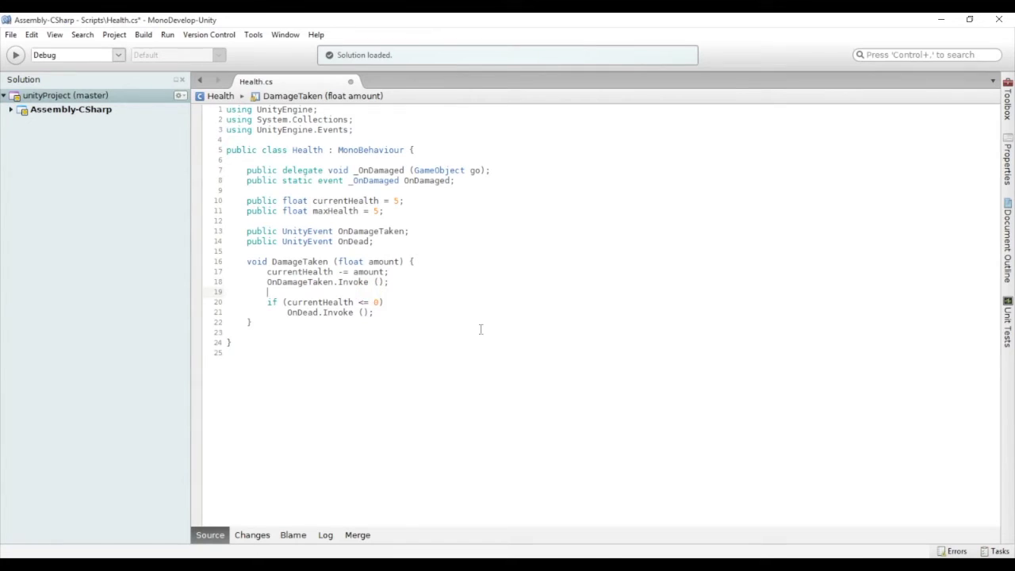
- In DamageTaken, add the check 'if (OnDamaged != null)'
{"action": "key", "text": "Return"}
{"action": "key", "text": "Return"}
{"action": "key", "text": "Up"}
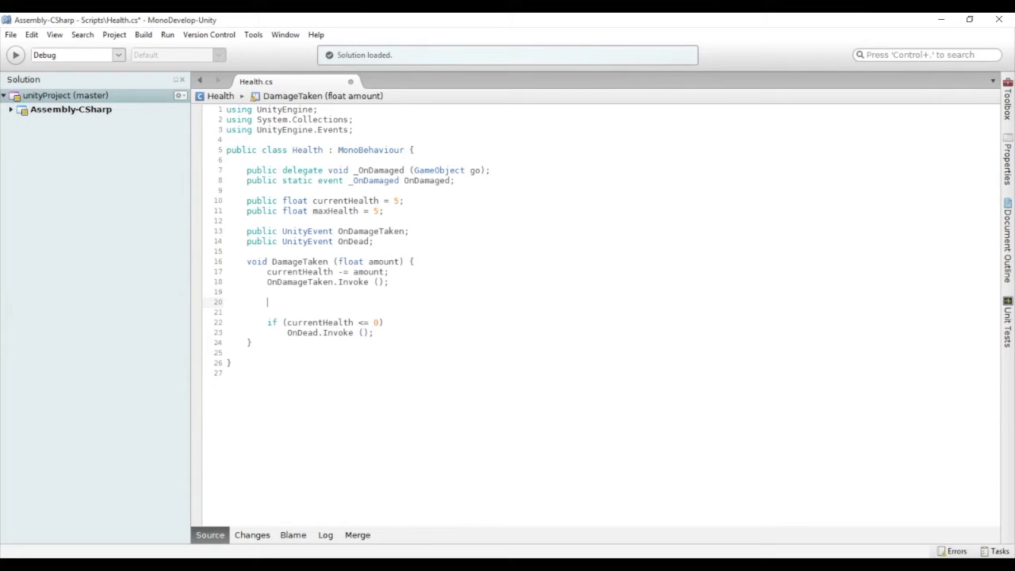
{"action": "type", "text": "if (On"}
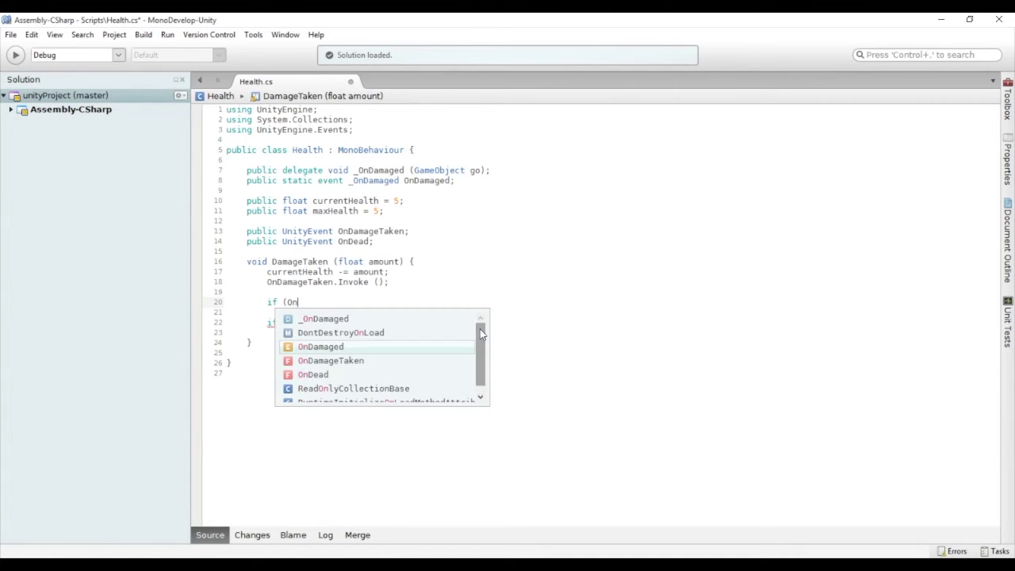
{"action": "key", "text": "Return"}
{"action": "type", "text": "!= null"}
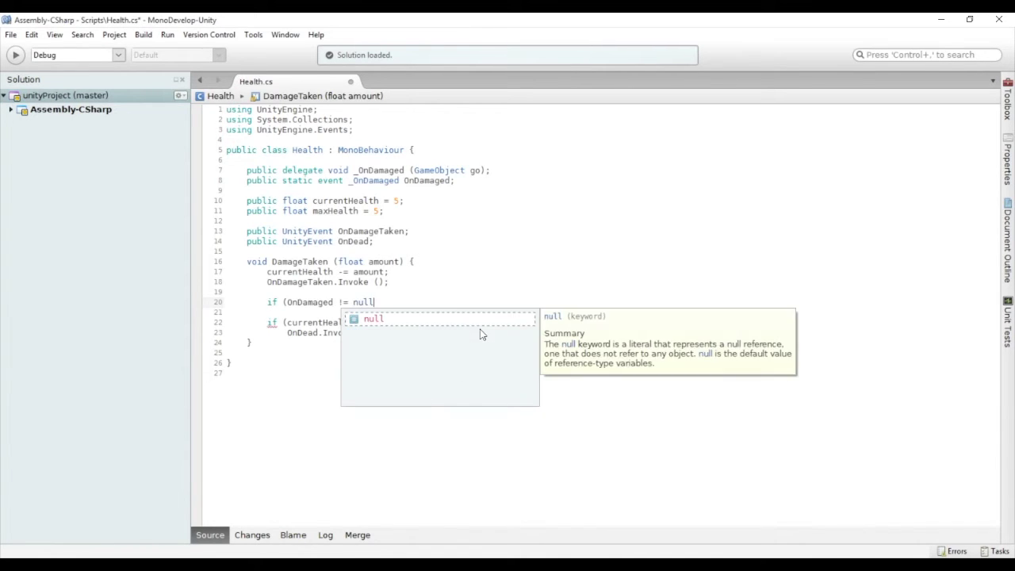
{"action": "type", "text": ")"}
{"action": "key", "text": "Return"}
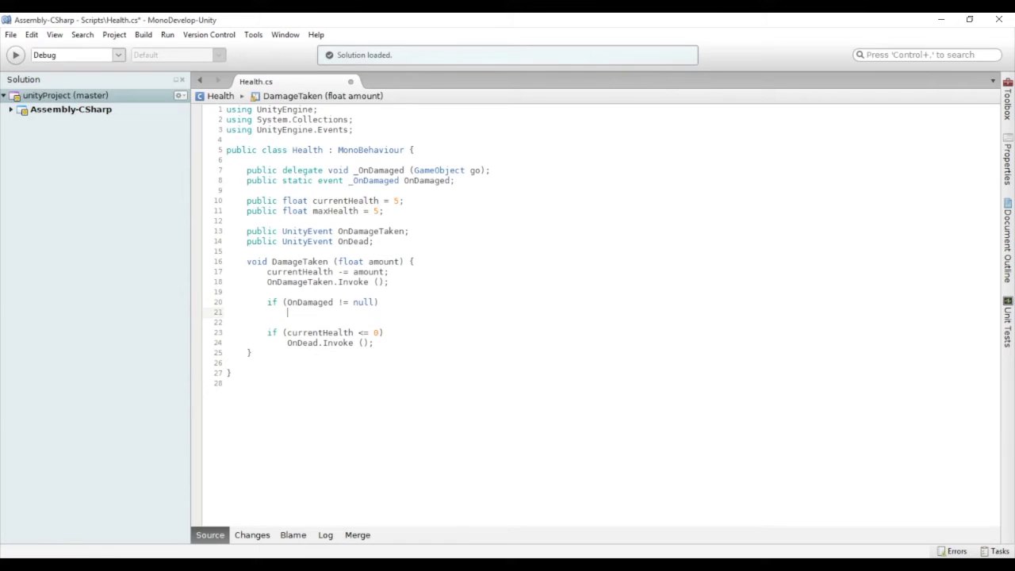
- Call 'OnDamaged (gameObject);' under the null check and save Health.cs
{"action": "type", "text": "On"}
{"action": "key", "text": "Return"}
{"action": "type", "text": "("}
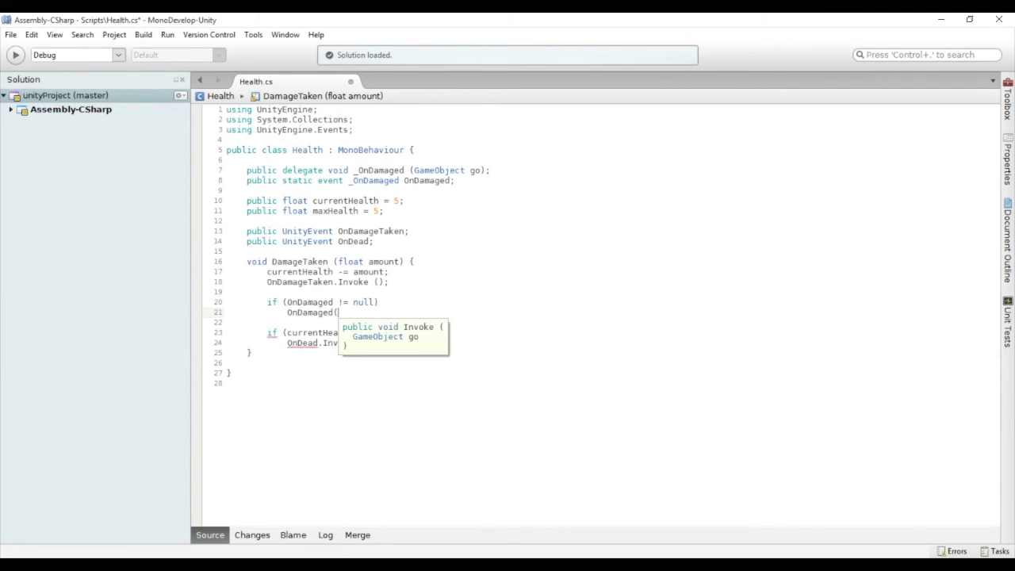
{"action": "type", "text": "ga"}
{"action": "key", "text": "Return"}
{"action": "type", "text": ");"}
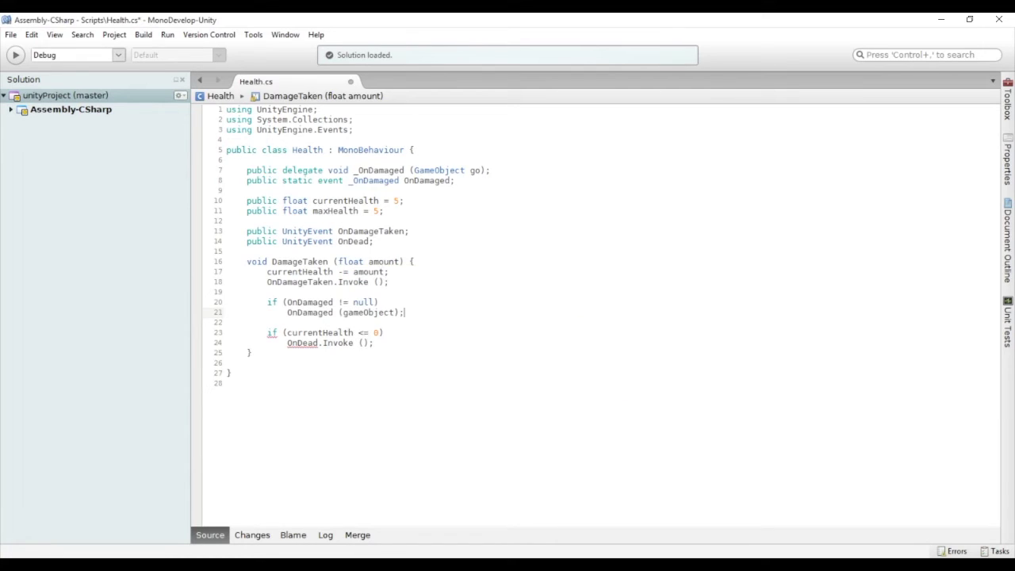
{"action": "key", "text": "ctrl+s"}
{"action": "key", "text": "alt+Tab"}
- Create a new C# script named SFXManager in the Scripts folder
{"action": "right_click", "coordinate": [228, 521]}
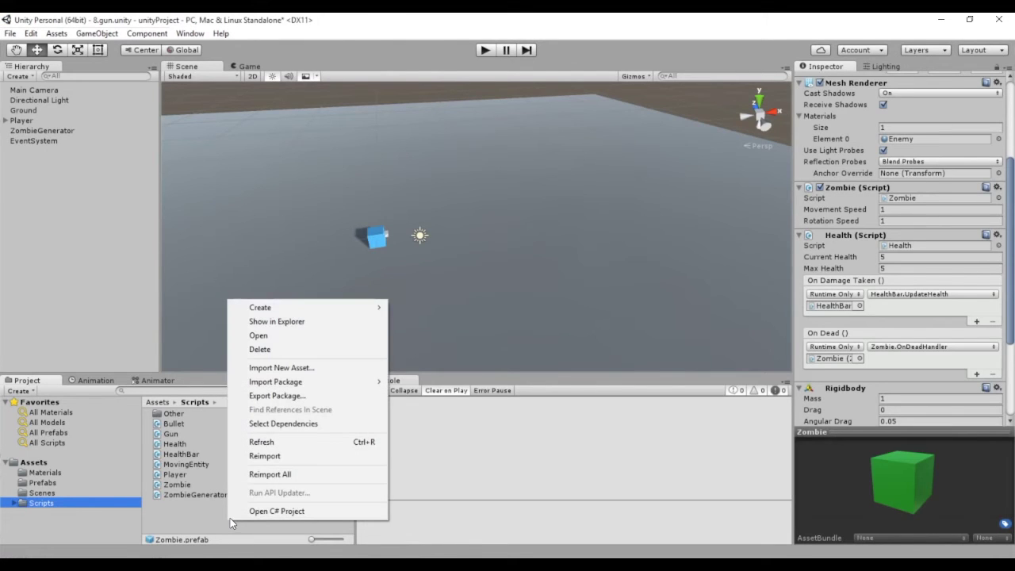
{"action": "mouse_move", "coordinate": [326, 308]}
{"action": "left_click", "coordinate": [430, 294]}
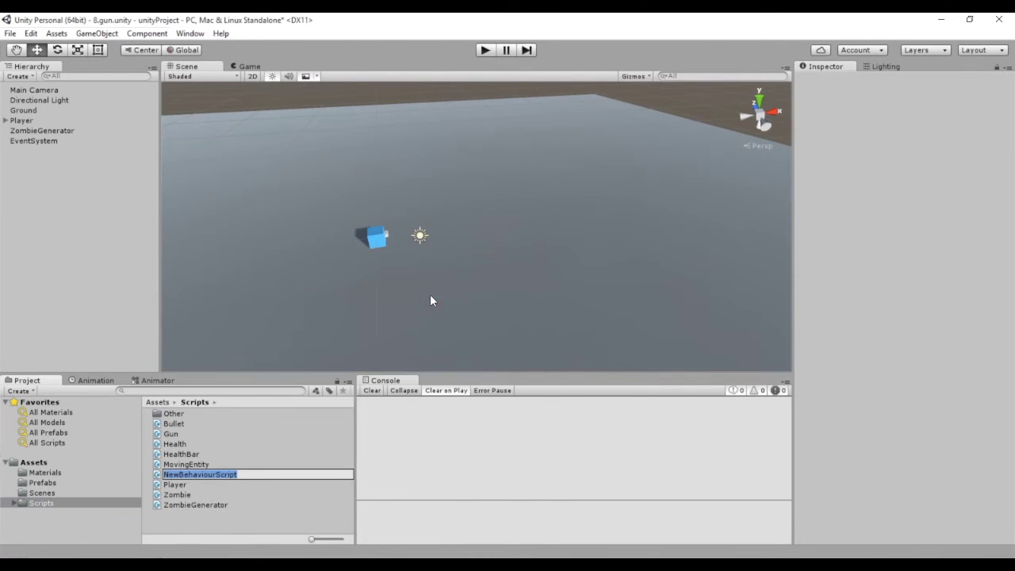
{"action": "type", "text": "SFXManager"}
{"action": "key", "text": "Return"}
- Create an empty SFXManager object, attach the SFXManager script, and open it in MonoDevelop
{"action": "left_click", "coordinate": [97, 33]}
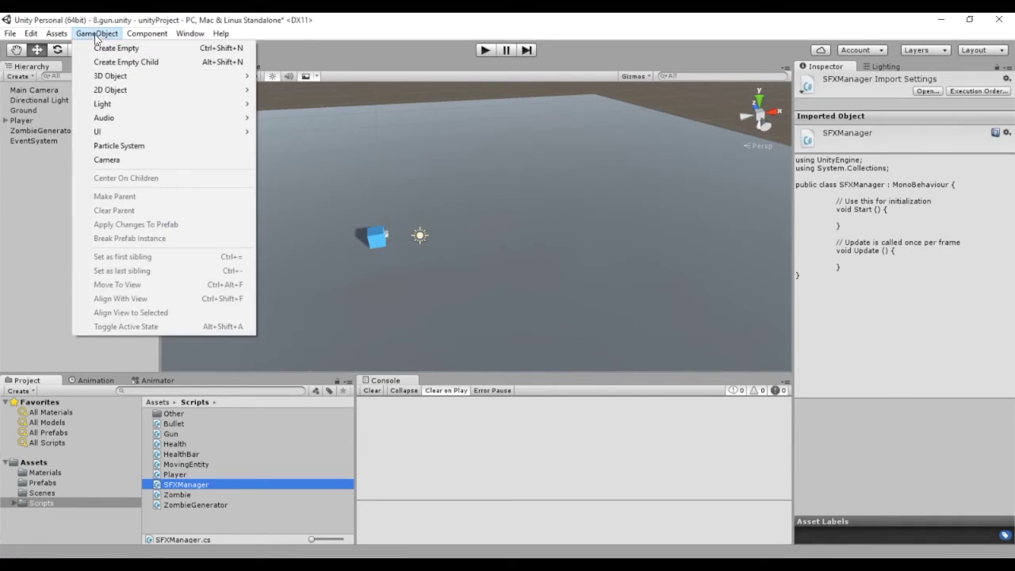
{"action": "left_click", "coordinate": [110, 49]}
{"action": "type", "text": "SFXManager"}
{"action": "key", "text": "Return"}
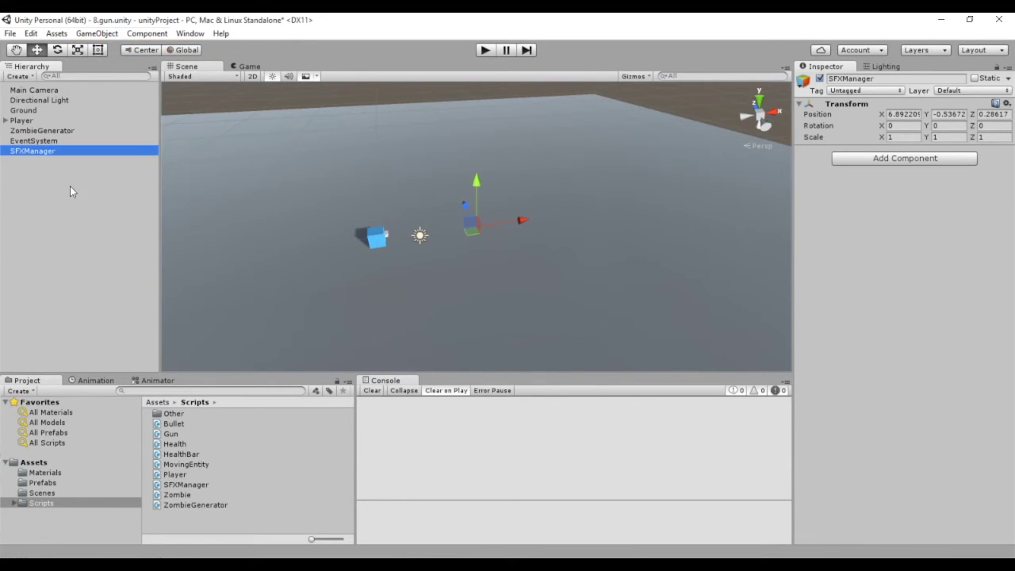
{"action": "left_click_drag", "start_coordinate": [203, 485], "coordinate": [890, 249]}
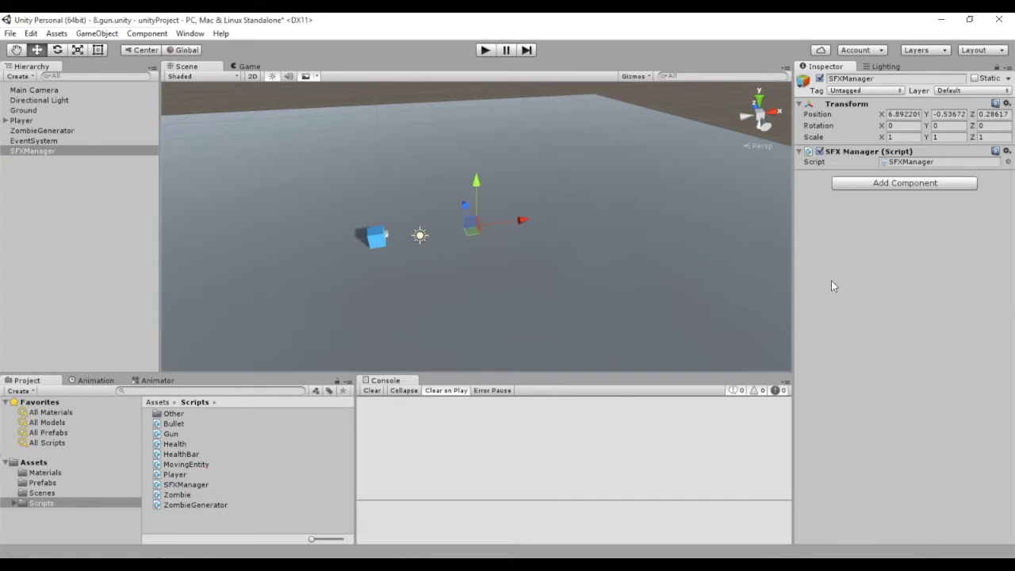
{"action": "double_click", "coordinate": [904, 181]}
{"action": "left_click_drag", "start_coordinate": [253, 242], "coordinate": [247, 159]}
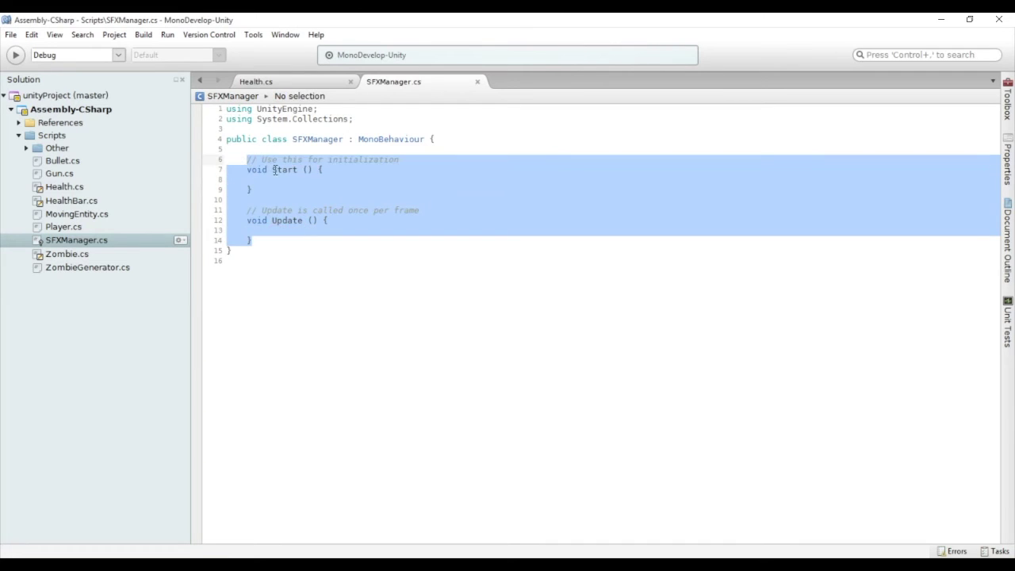
- Replace Start and Update with HandleOnDamaged (GameObject go) logging go.name + " damaged"
{"action": "key", "text": "Delete"}
{"action": "key", "text": "Up"}
{"action": "type", "text": "void "}
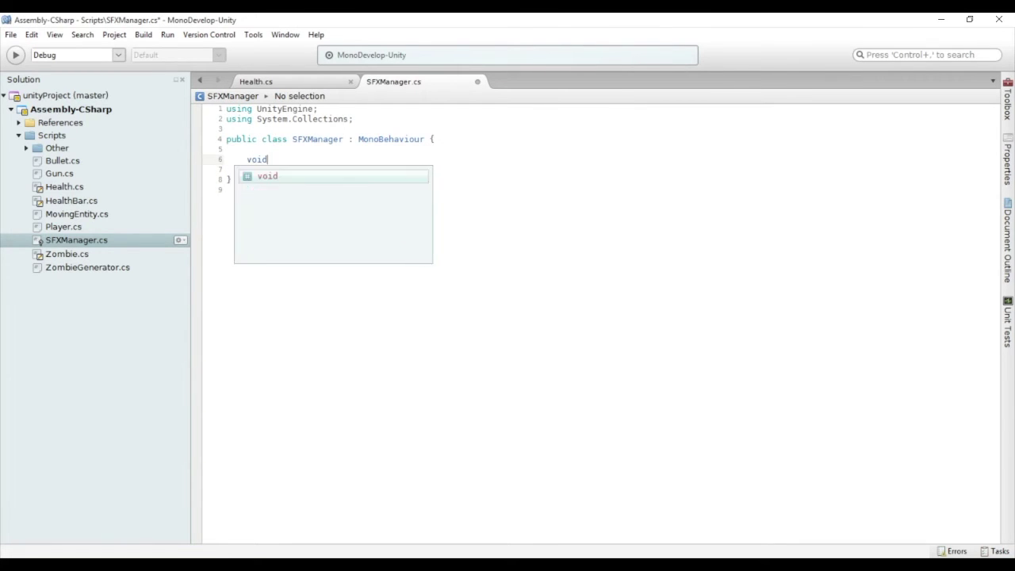
{"action": "type", "text": "HandleOnDamaged"}
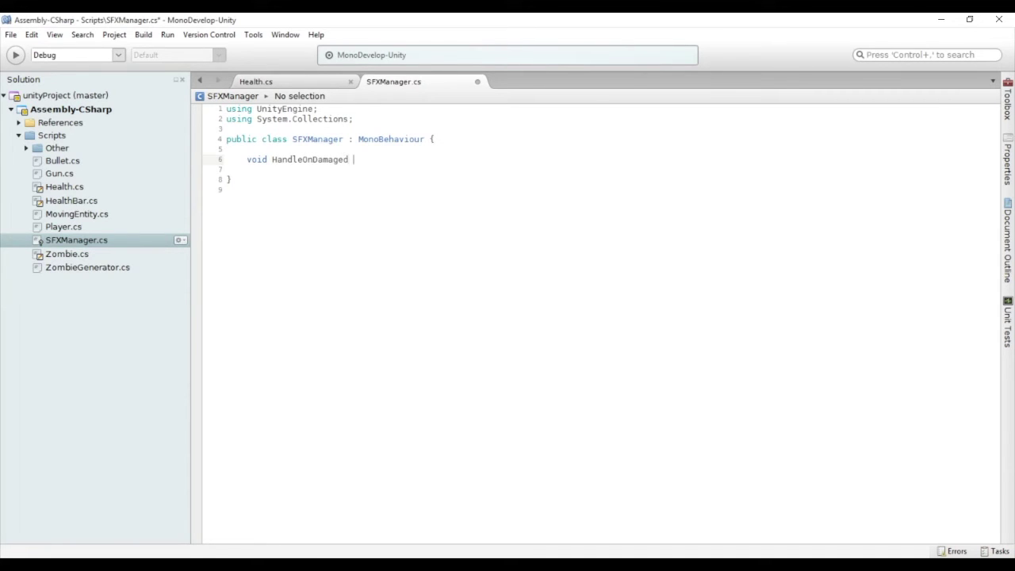
{"action": "type", "text": " (GameObject go"}
{"action": "type", "text": ") {"}
{"action": "key", "text": "Return"}
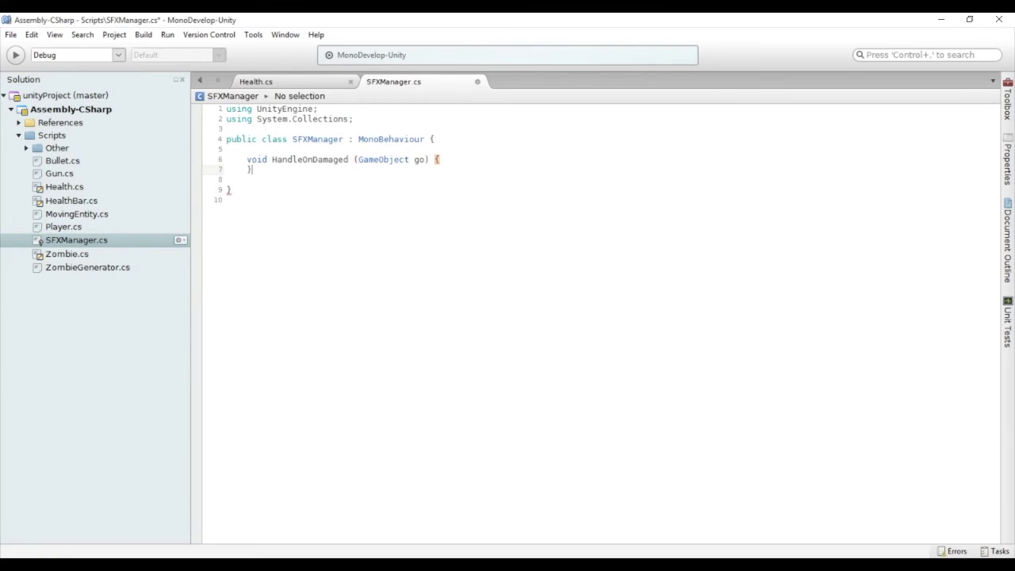
{"action": "type", "text": "}"}
{"action": "key", "text": "Return"}
{"action": "key", "text": "Tab"}
{"action": "type", "text": "Debug"}
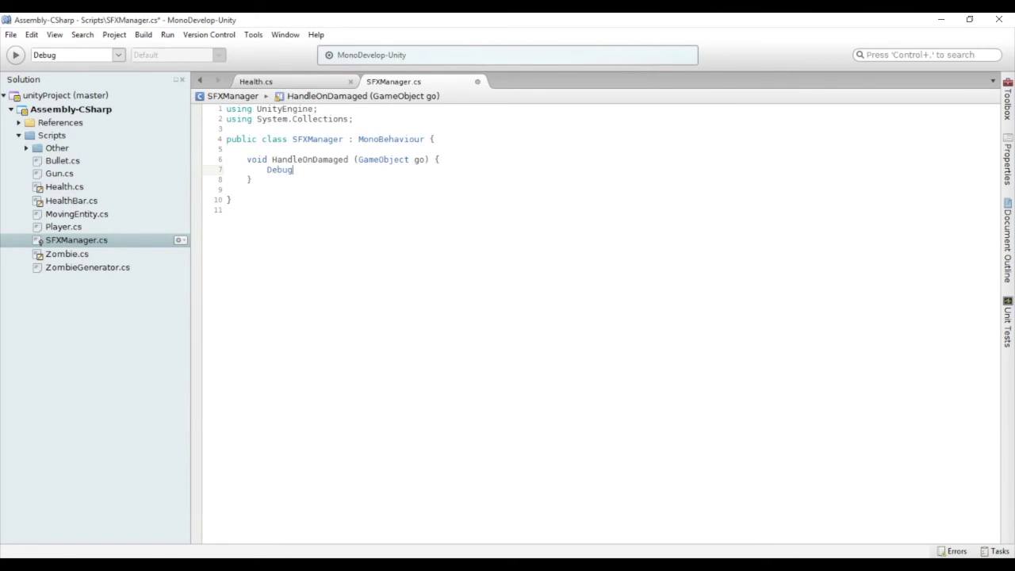
{"action": "type", "text": ".Log (go.name + \" damaged\");"}
{"action": "key", "text": "Up"}
{"action": "key", "text": "Up"}
- Add empty OnEnable () and OnDisable () methods above HandleOnDamaged
{"action": "key", "text": "Return"}
{"action": "key", "text": "Return"}
{"action": "key", "text": "Up"}
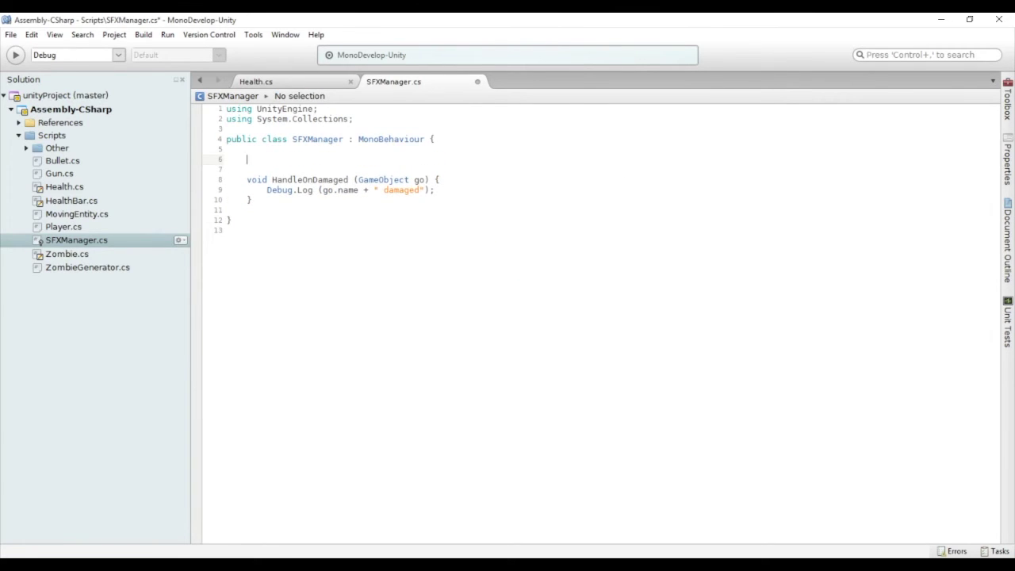
{"action": "type", "text": "void "}
{"action": "type", "text": "OnEnable () {"}
{"action": "key", "text": "Return"}
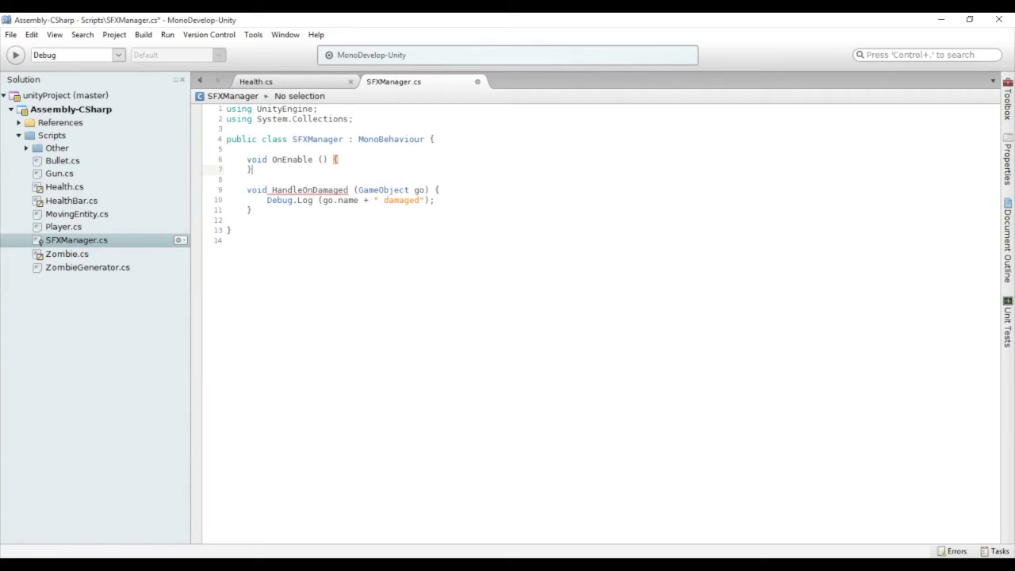
{"action": "key", "text": "Return"}
{"action": "key", "text": "Return"}
{"action": "key", "text": "Return"}
{"action": "type", "text": "void OnDisable () {"}
{"action": "key", "text": "Return"}
{"action": "key", "text": "Up"}
{"action": "key", "text": "Up"}
{"action": "key", "text": "Up"}
{"action": "key", "text": "Up"}
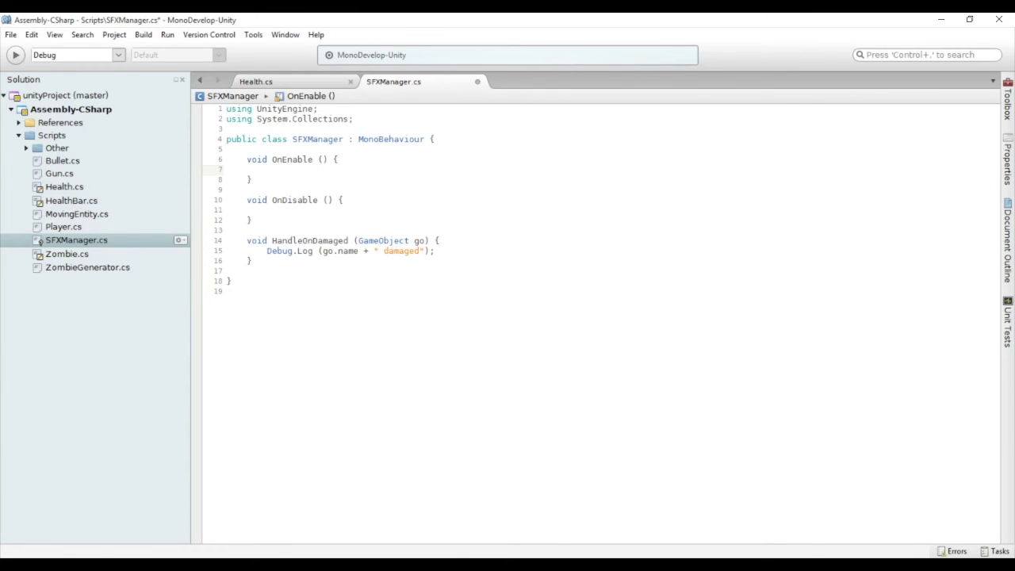
- In OnEnable, subscribe with 'Health.OnDamaged += HandleOnDamaged;'
{"action": "type", "text": "H"}
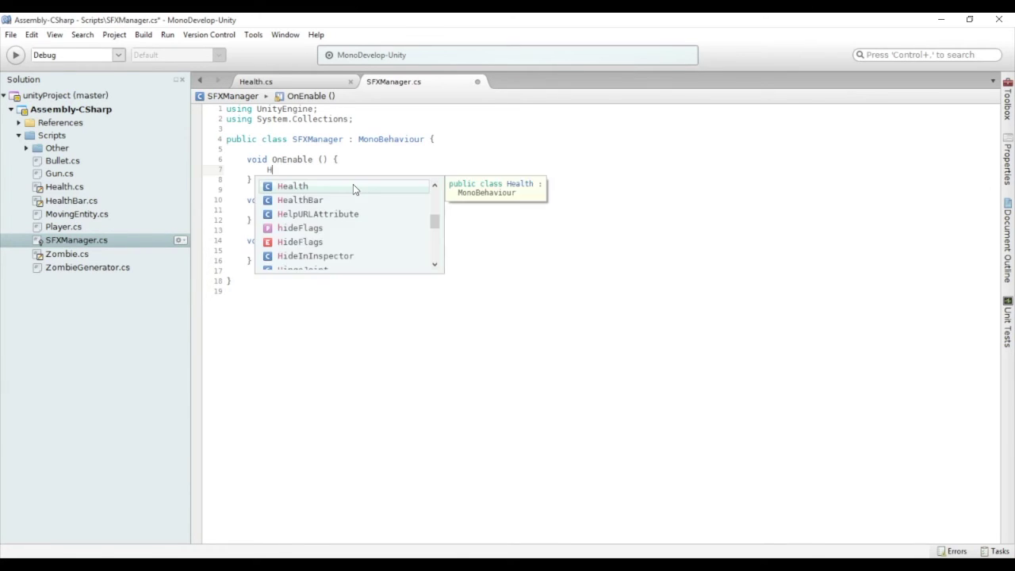
{"action": "key", "text": "Return"}
{"action": "type", "text": ".on"}
{"action": "key", "text": "Return"}
{"action": "type", "text": "+="}
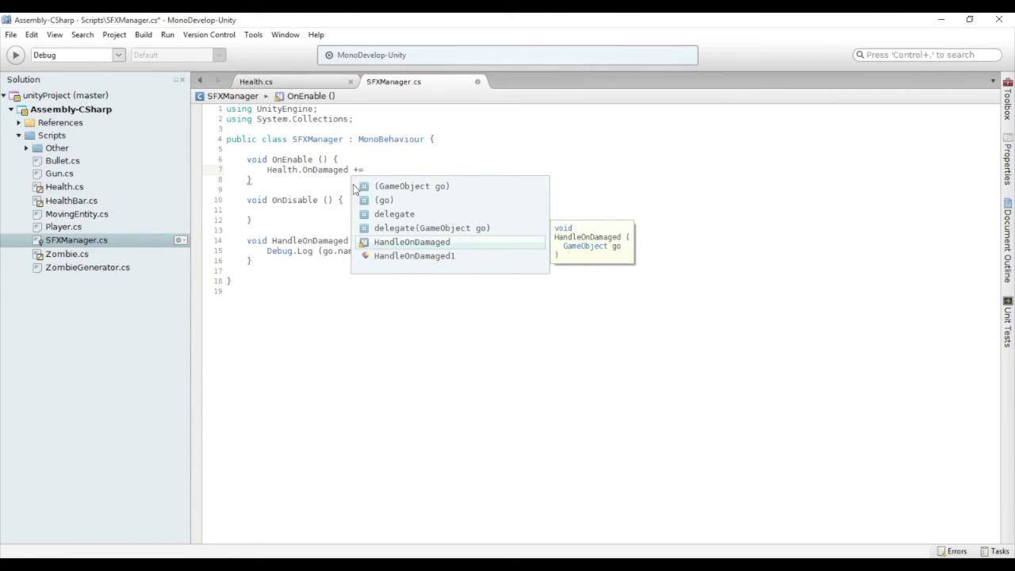
{"action": "key", "text": "Return"}
{"action": "type", "text": ";"}
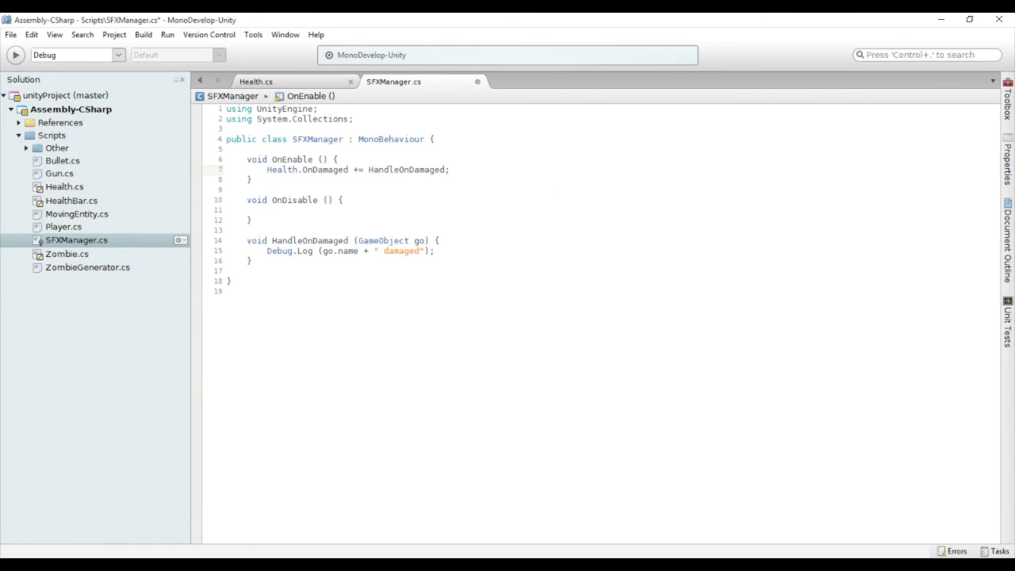
- In OnDisable, unsubscribe with 'Health.OnDamaged -= HandleOnDamaged;' and save SFXManager.cs
{"action": "left_click", "coordinate": [334, 210]}
{"action": "type", "text": "He"}
{"action": "key", "text": "Return"}
{"action": "type", "text": ".O"}
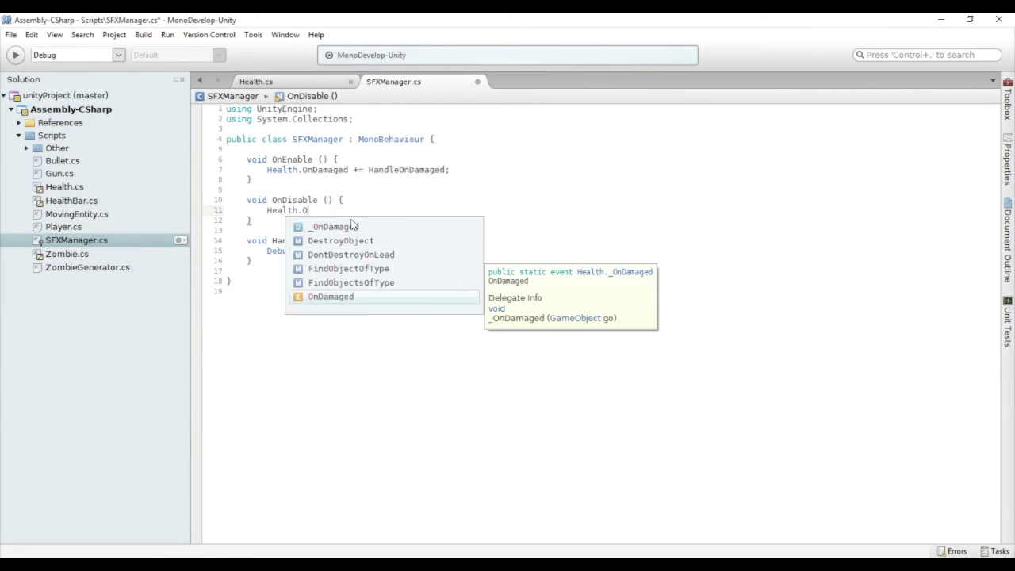
{"action": "key", "text": "Return"}
{"action": "type", "text": "-="}
{"action": "key", "text": "Return"}
{"action": "type", "text": ";"}
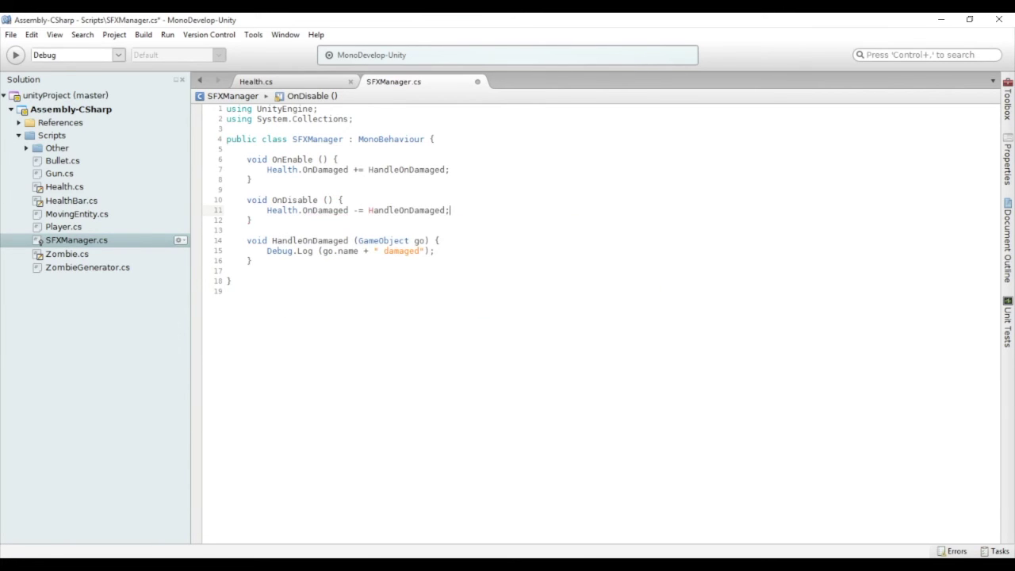
{"action": "key", "text": "ctrl+s"}
- Play-test in Unity, shooting zombies to log 'Zombie(Clone) damaged' messages, then stop playing
{"action": "key", "text": "alt+Tab"}
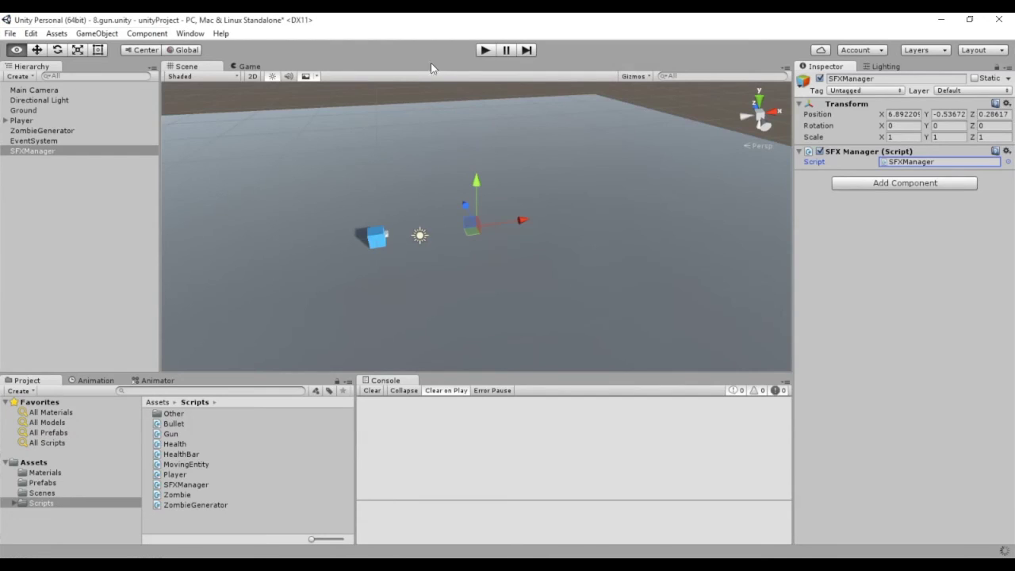
{"action": "left_click", "coordinate": [481, 52]}
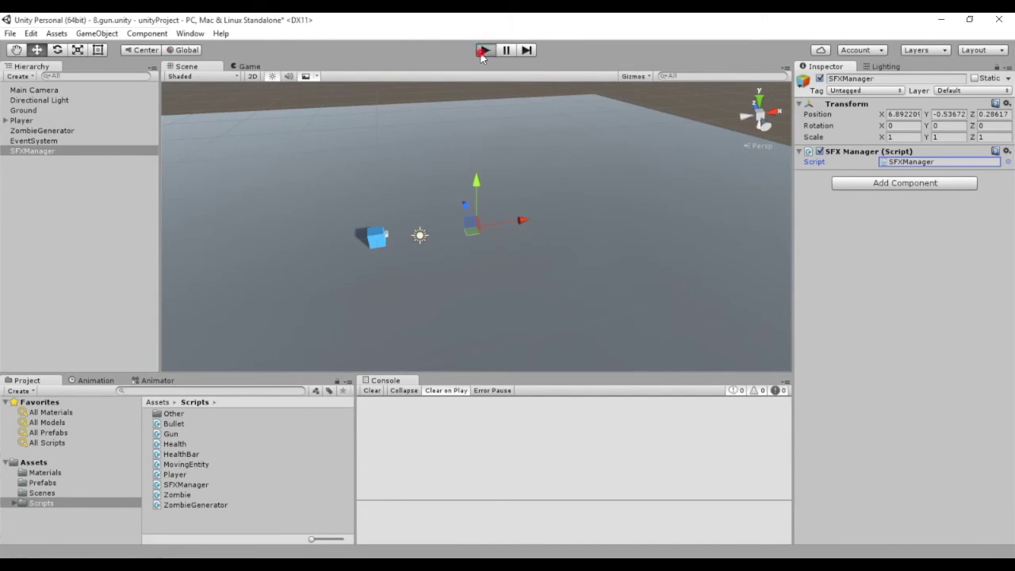
{"action": "key", "text": "w"}
{"action": "key", "text": "d"}
{"action": "left_click", "coordinate": [434, 269]}
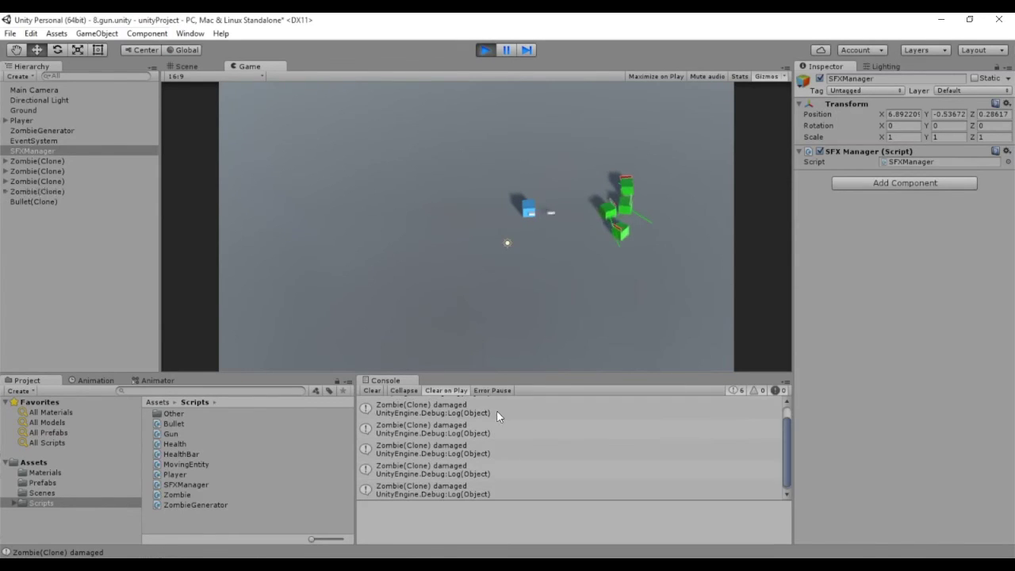
{"action": "key", "text": "d"}
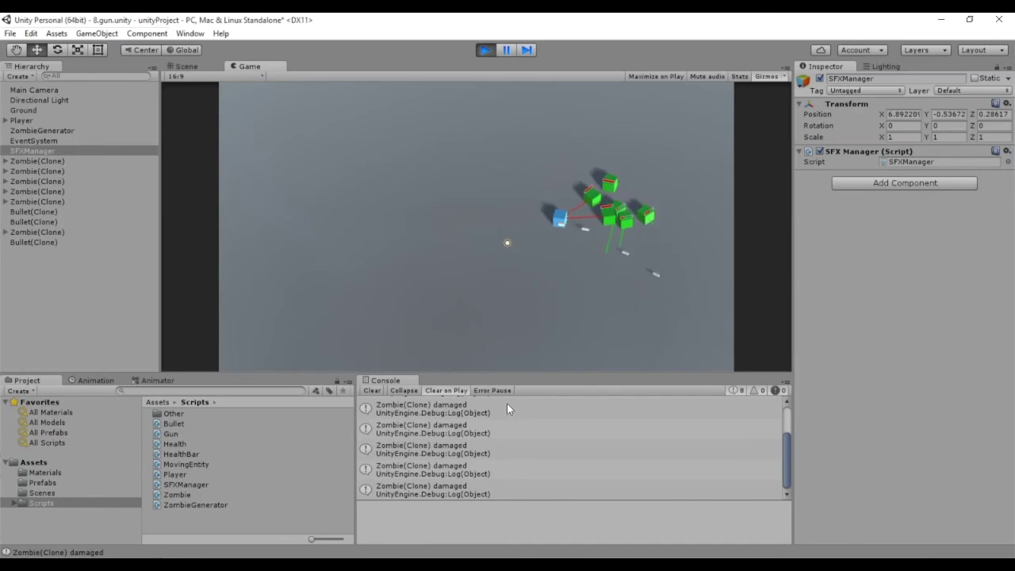
{"action": "key", "text": "w"}
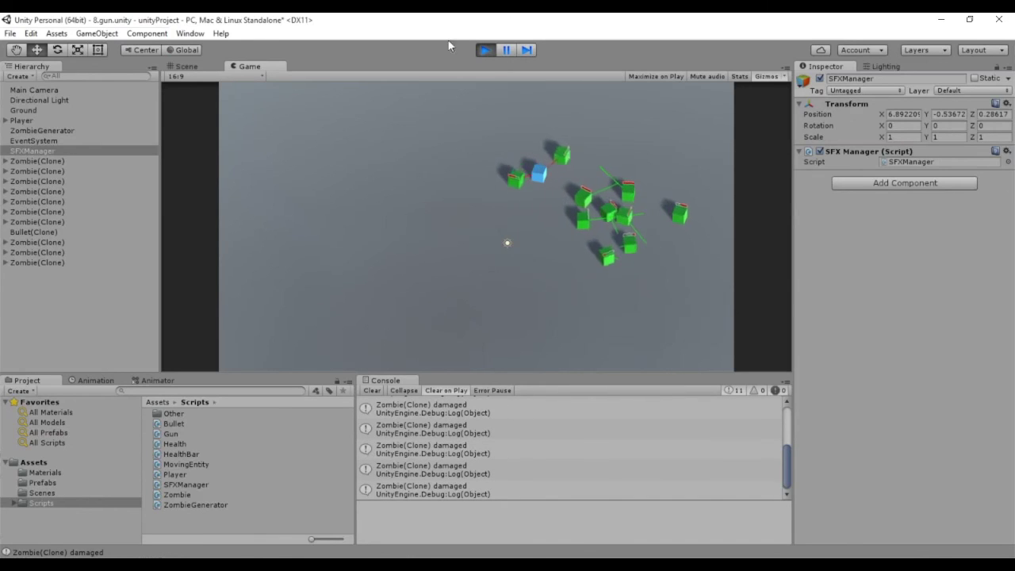
{"action": "left_click", "coordinate": [489, 52]}
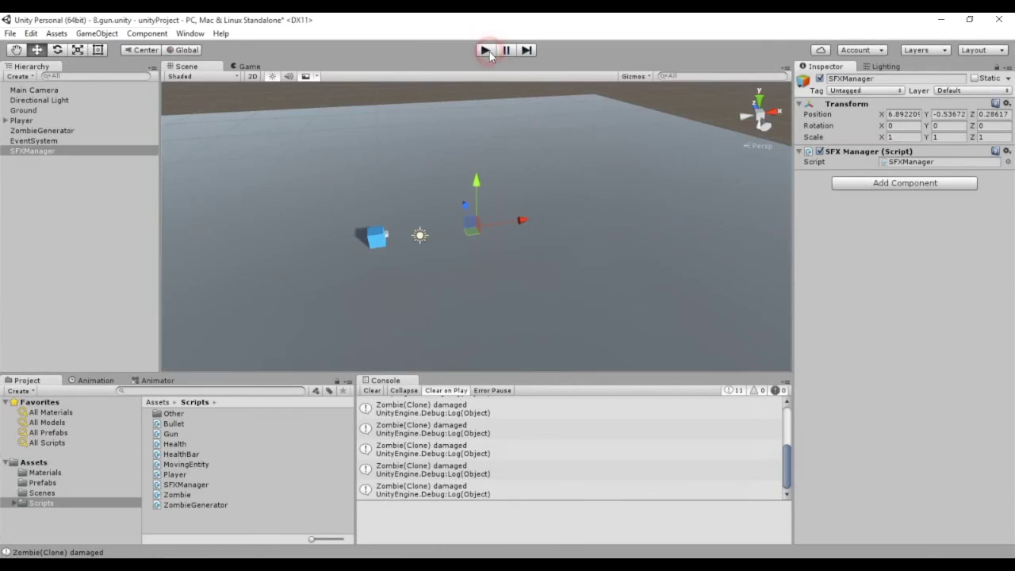